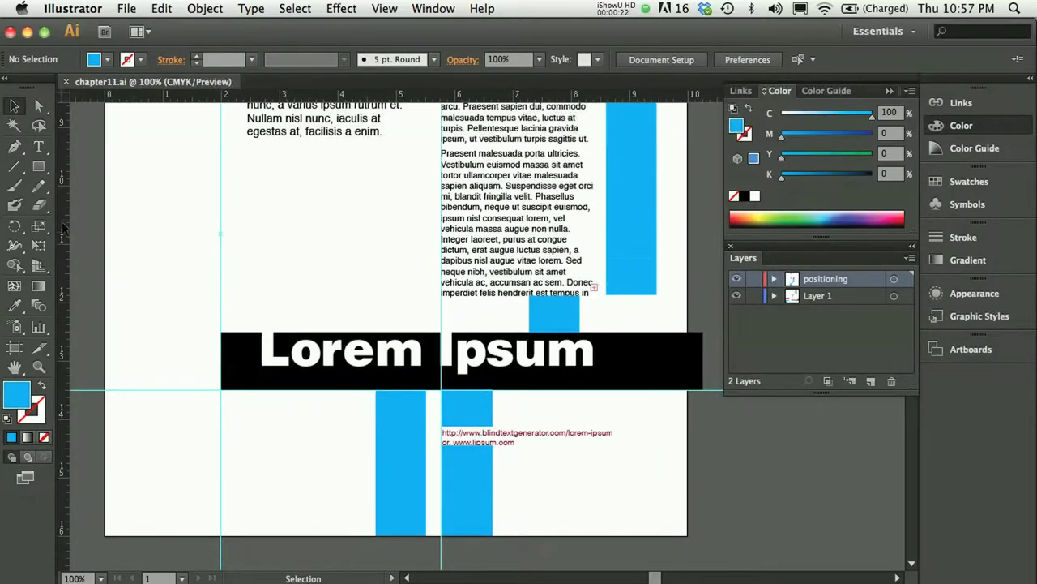
# Drag a vertical guide from the ruler onto the black Lorem Ipsum banner's left edge
pyautogui.moveTo(63, 230); pyautogui.dragTo(219, 215)
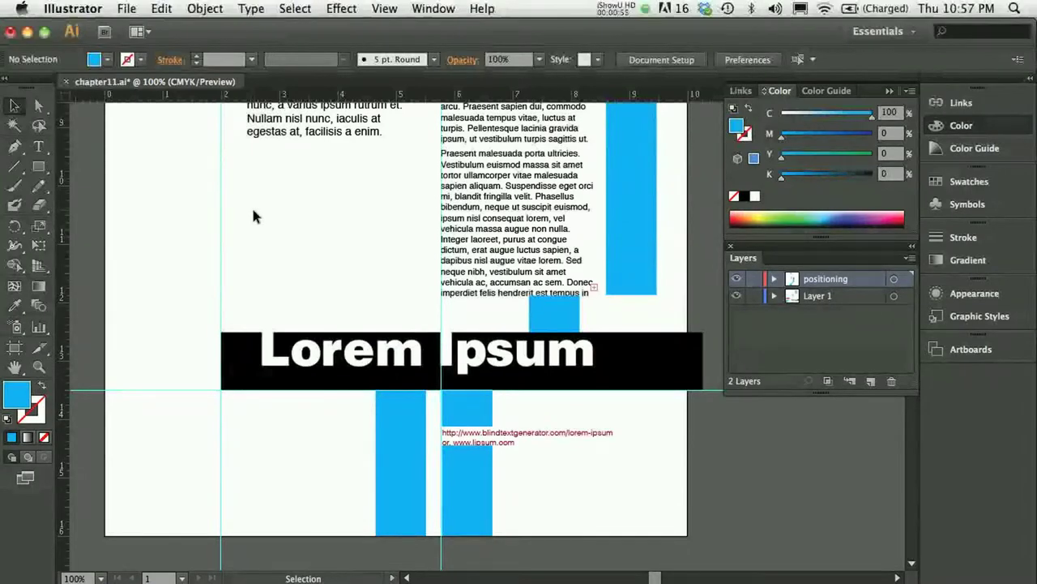
# Stretch the Lorem Ipsum banner's left edge until it snaps to the vertical guide, then deselect
pyautogui.click(248, 382)
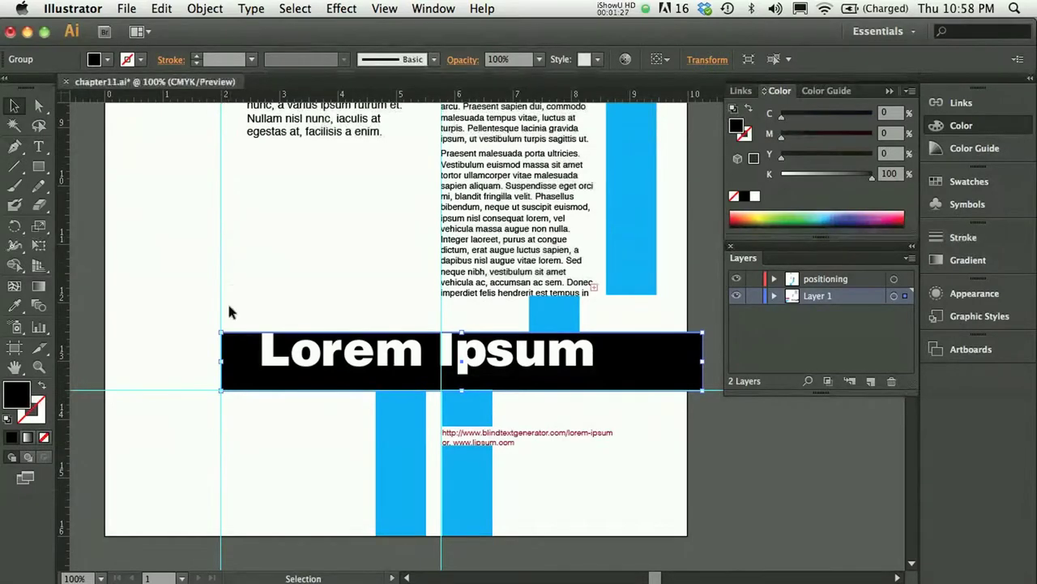
pyautogui.moveTo(221, 361); pyautogui.dragTo(212, 367)
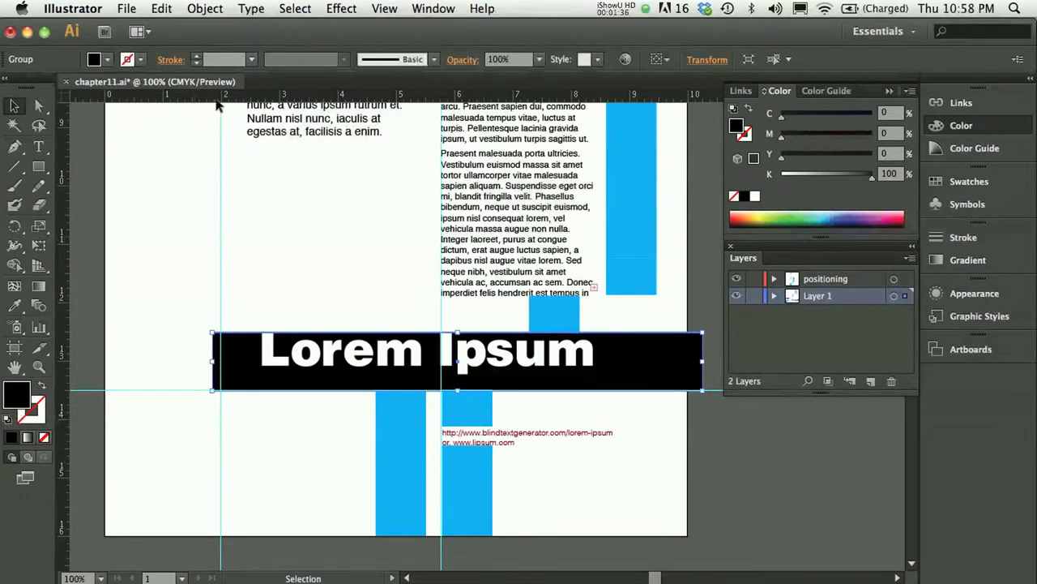
pyautogui.moveTo(215, 366); pyautogui.dragTo(224, 366)
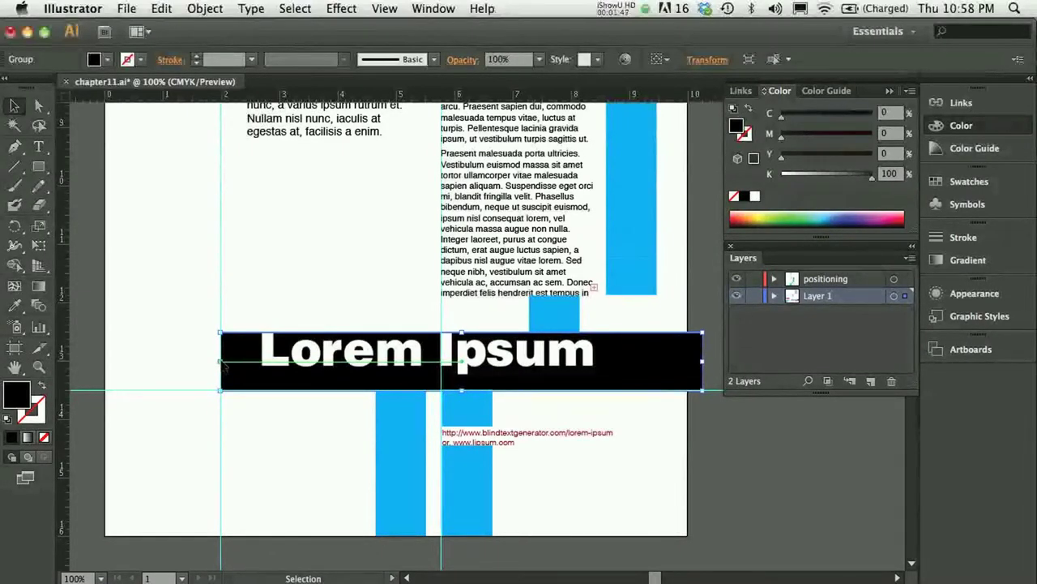
pyautogui.click(259, 422)
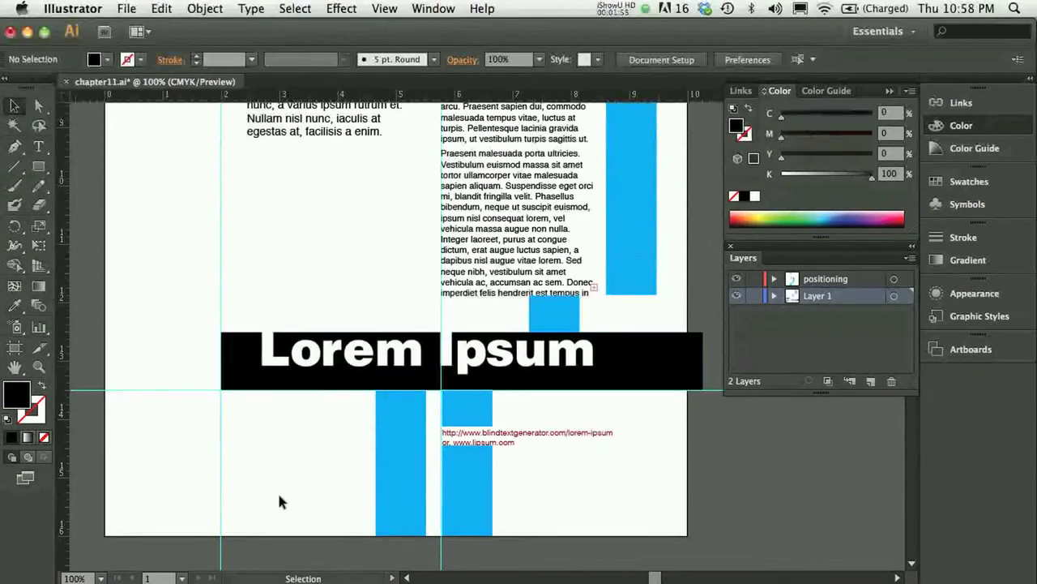
# Select the blue bar under the banner and zoom out to 66.67% to reveal the pasteboard
pyautogui.click(399, 495)
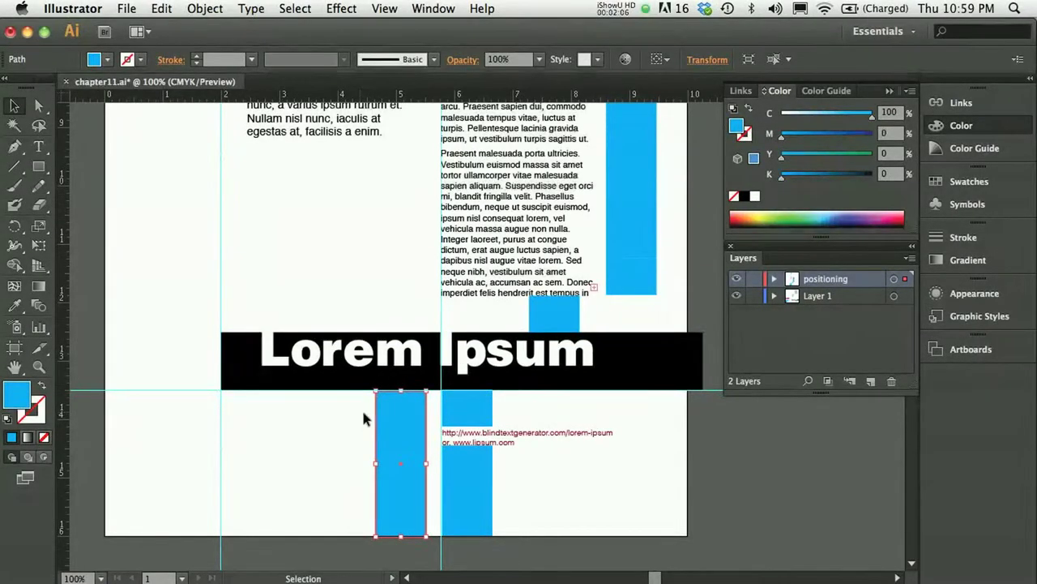
pyautogui.click(341, 426)
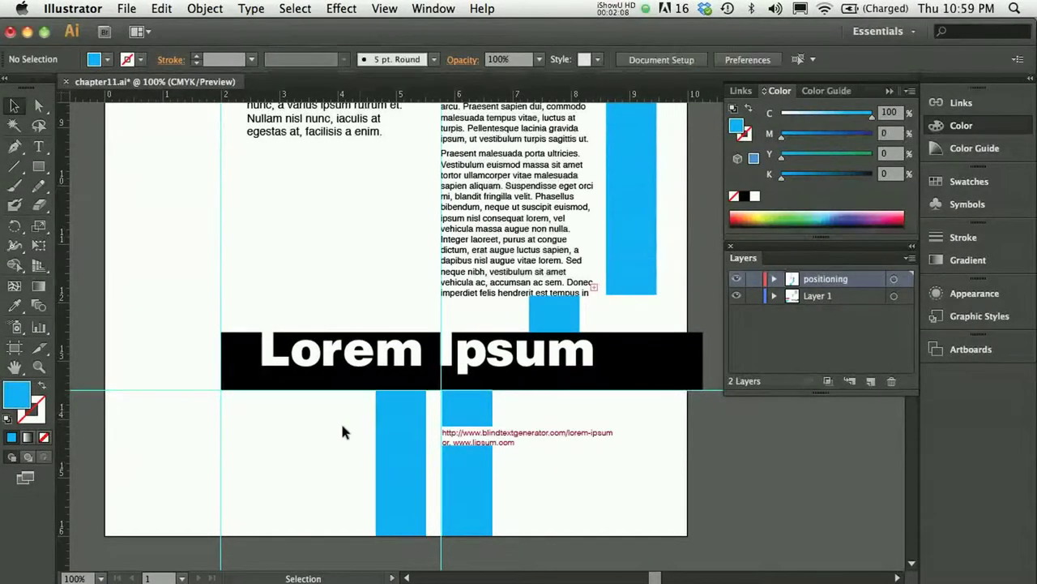
pyautogui.click(390, 414)
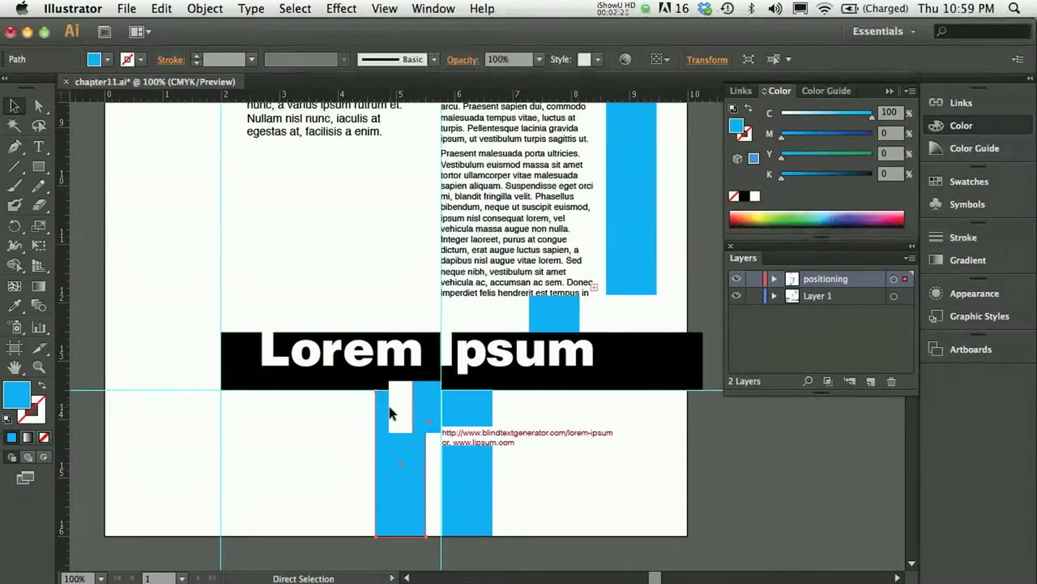
pyautogui.press('super+minus')
pyautogui.hscroll(-3, 326, 418)
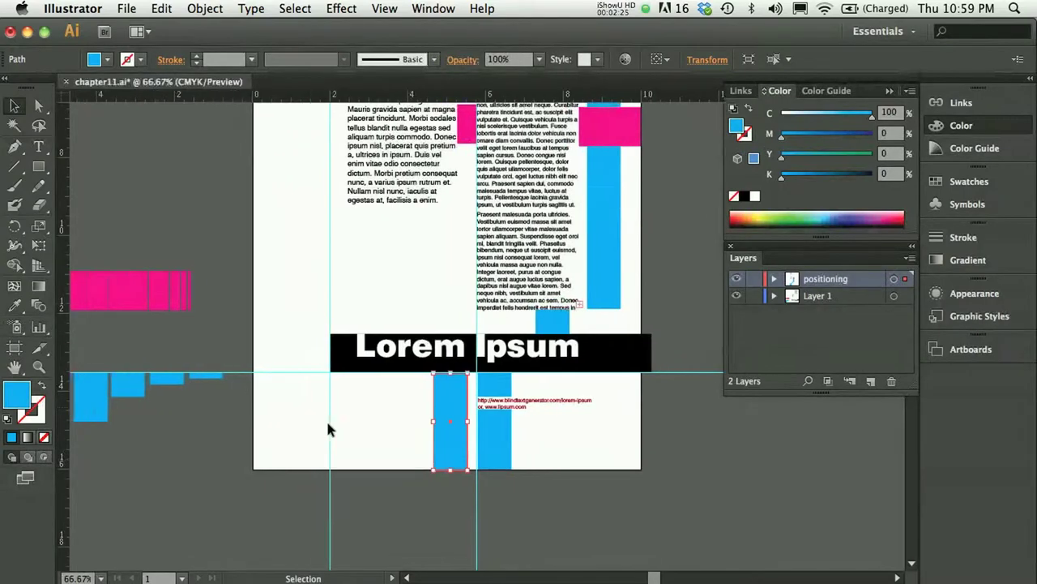
# Option-drag copies of the tall pasteboard blue bar downward, then one more to its right
pyautogui.hscroll(-6, 174, 425)
pyautogui.click(114, 429)
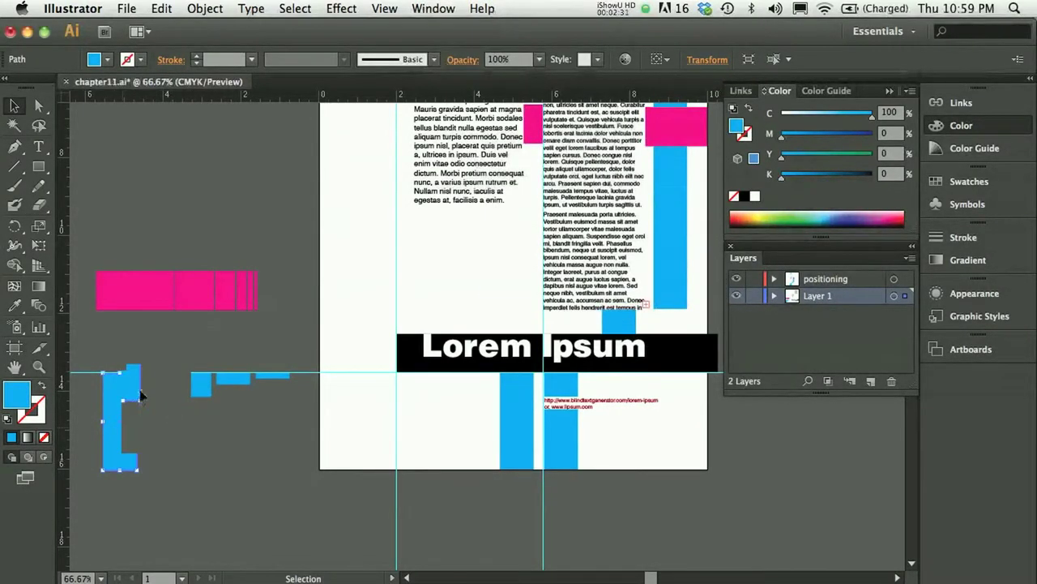
pyautogui.scroll(-3, 502, 340)
pyautogui.click(507, 328)
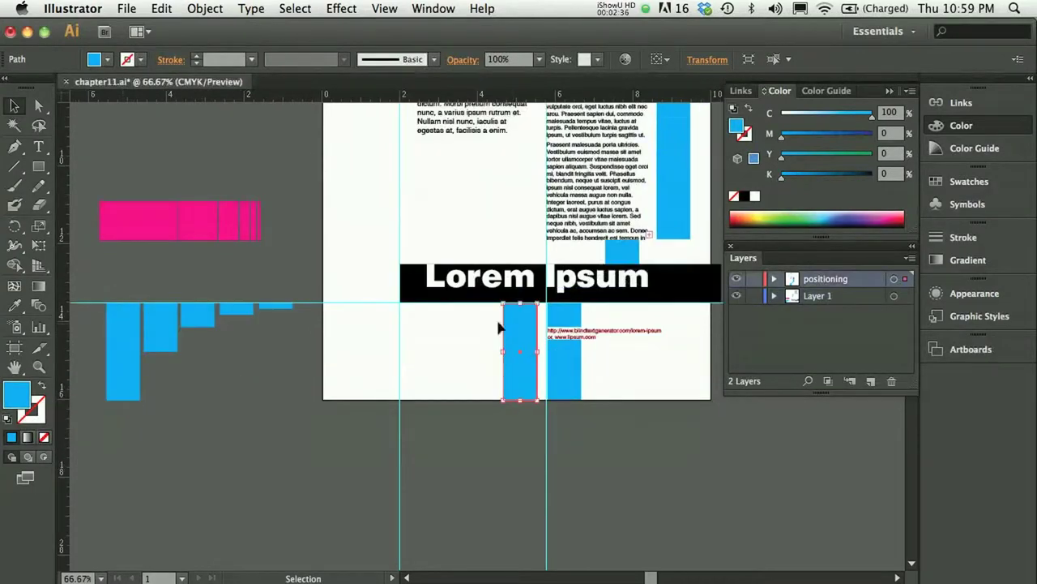
pyautogui.click(119, 352)
pyautogui.moveTo(119, 372); pyautogui.dragTo(128, 479)
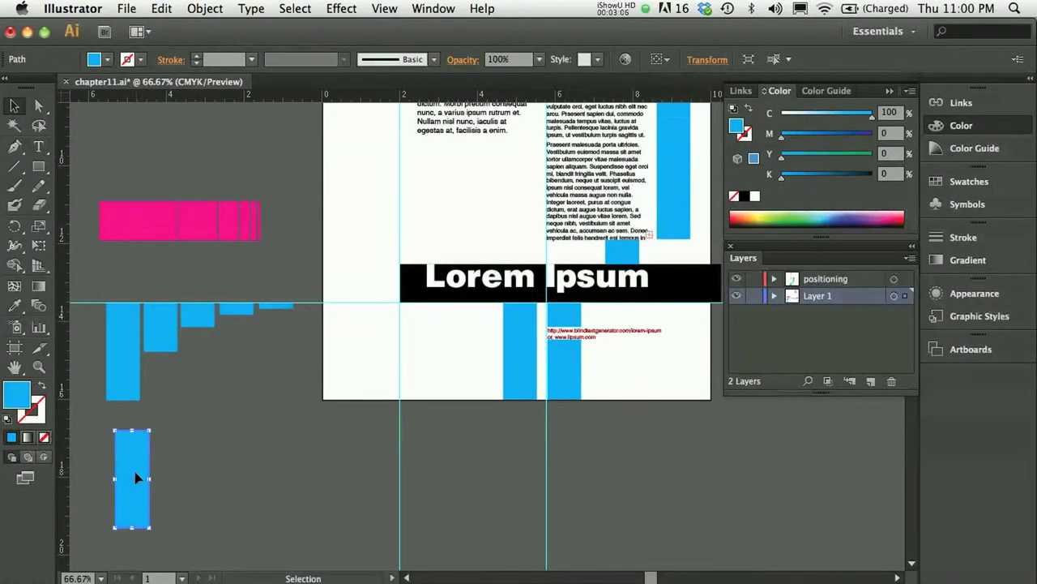
pyautogui.moveTo(136, 478); pyautogui.dragTo(179, 476)
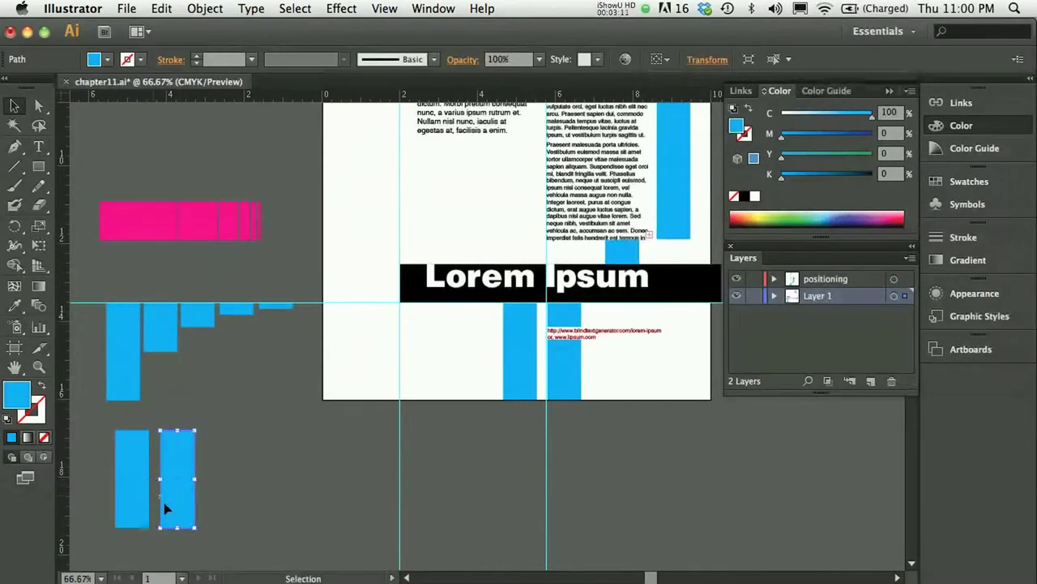
# Add three progressively shorter blue bar copies to the right of the tall bar, then deselect
pyautogui.press('super+shift+a')
pyautogui.click(174, 479)
pyautogui.moveTo(173, 470); pyautogui.dragTo(219, 470)
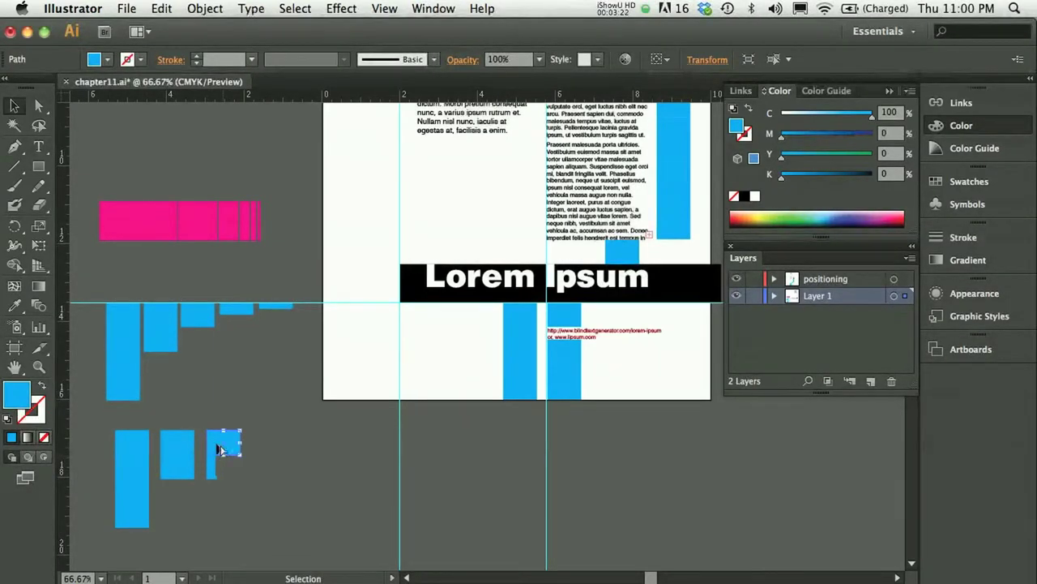
pyautogui.moveTo(222, 446); pyautogui.dragTo(266, 452)
pyautogui.press('super+shift+a')
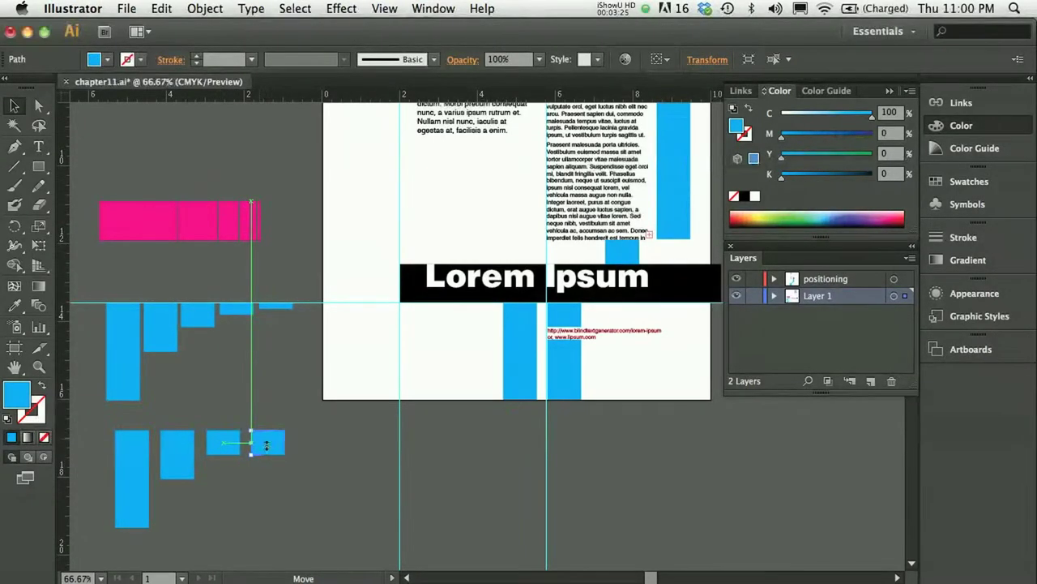
pyautogui.click(268, 446)
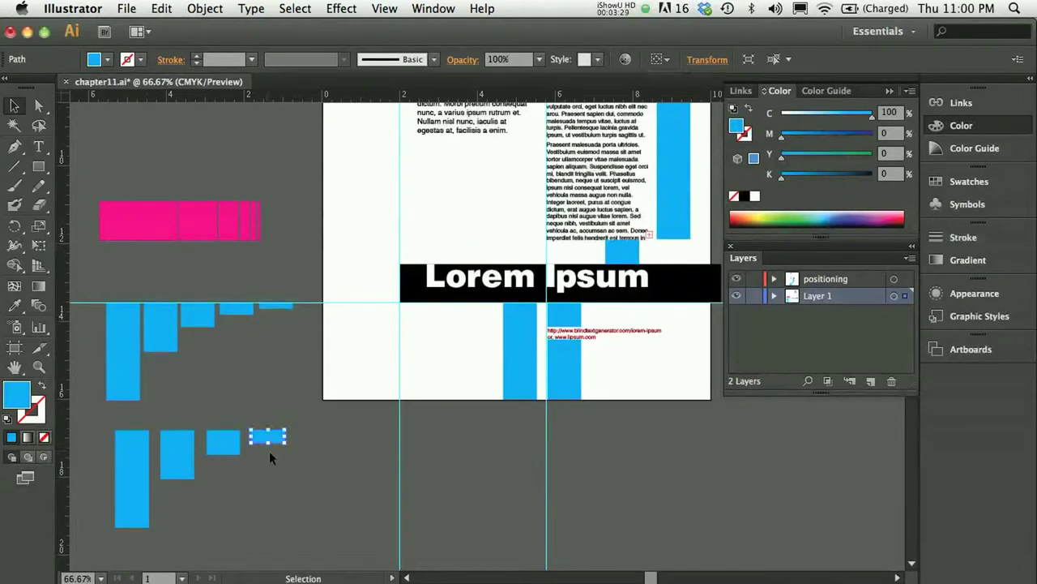
pyautogui.click(271, 458)
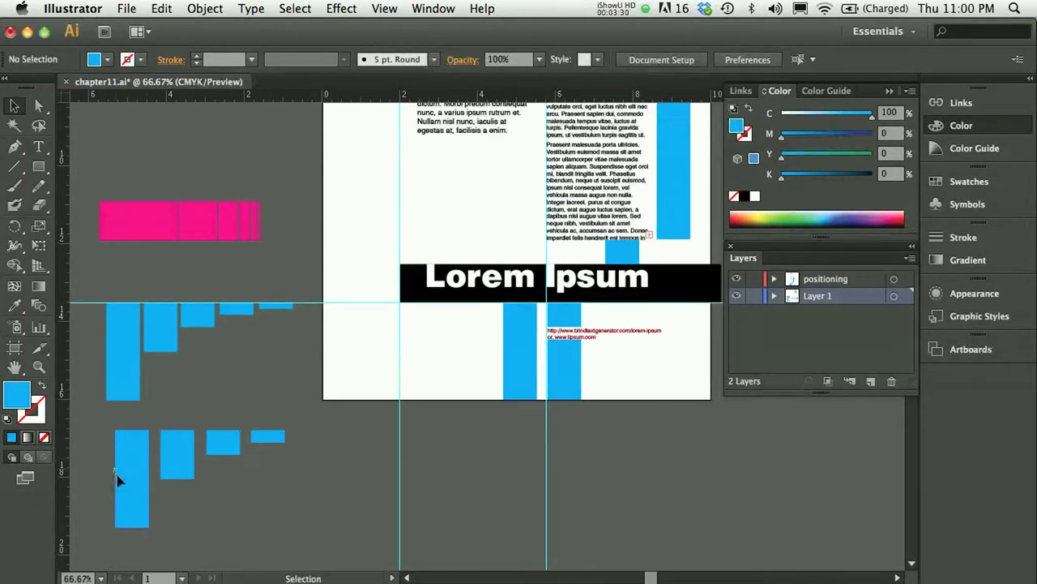
pyautogui.click(178, 467)
pyautogui.keyDown('shift'); pyautogui.click(222, 444); pyautogui.keyUp('shift')
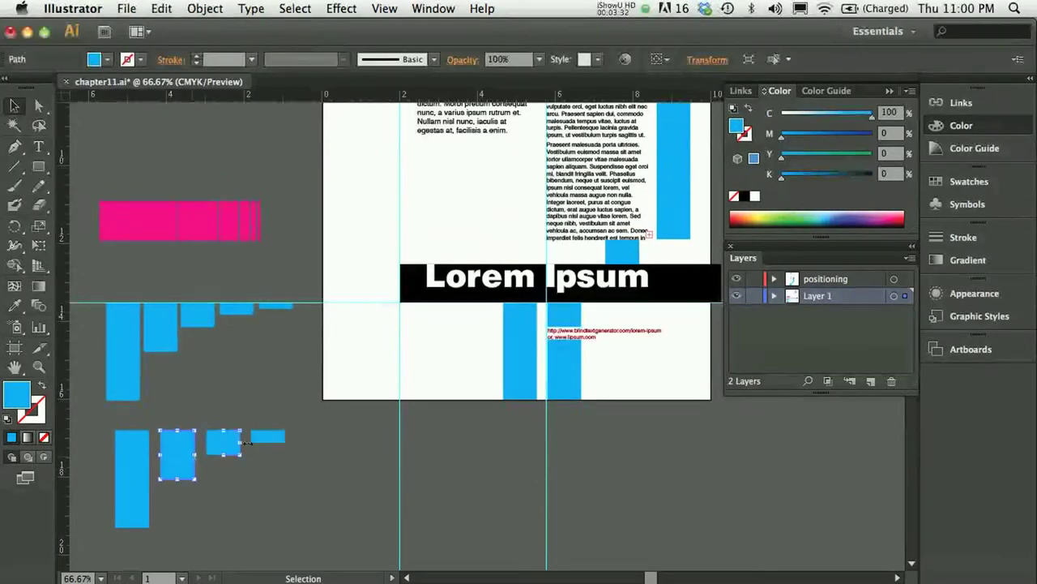
pyautogui.click(265, 440)
pyautogui.click(271, 479)
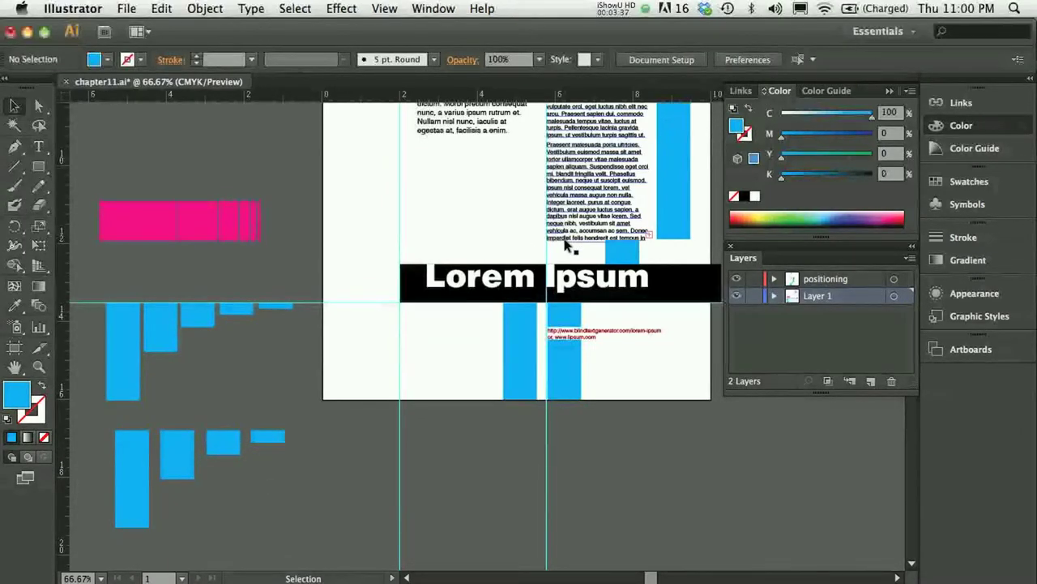
# Select the right-column text frame and nudge the small blue square beneath it
pyautogui.scroll(3, 568, 245)
pyautogui.scroll(1, 568, 245)
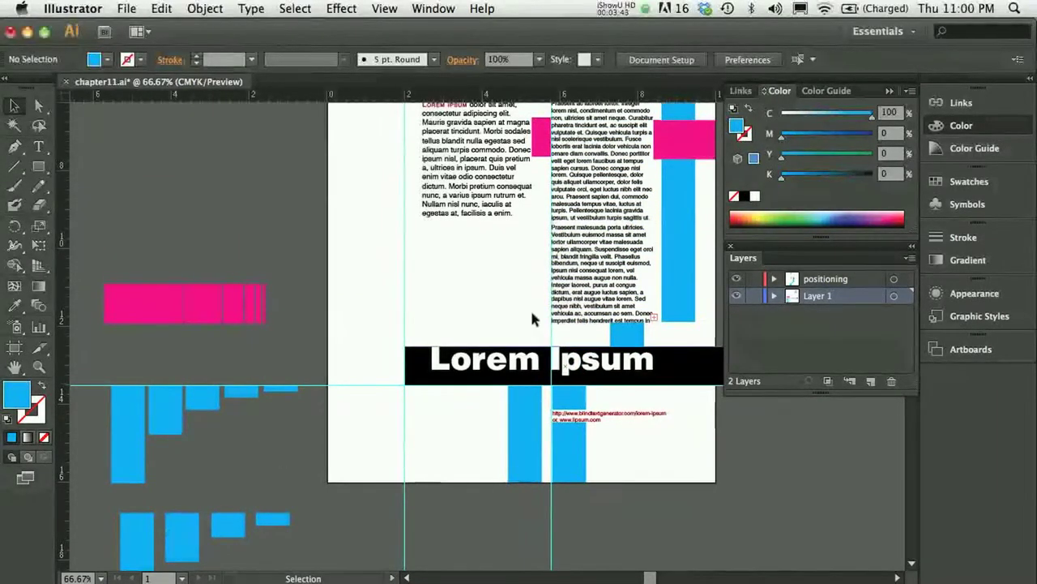
pyautogui.scroll(1, 616, 254)
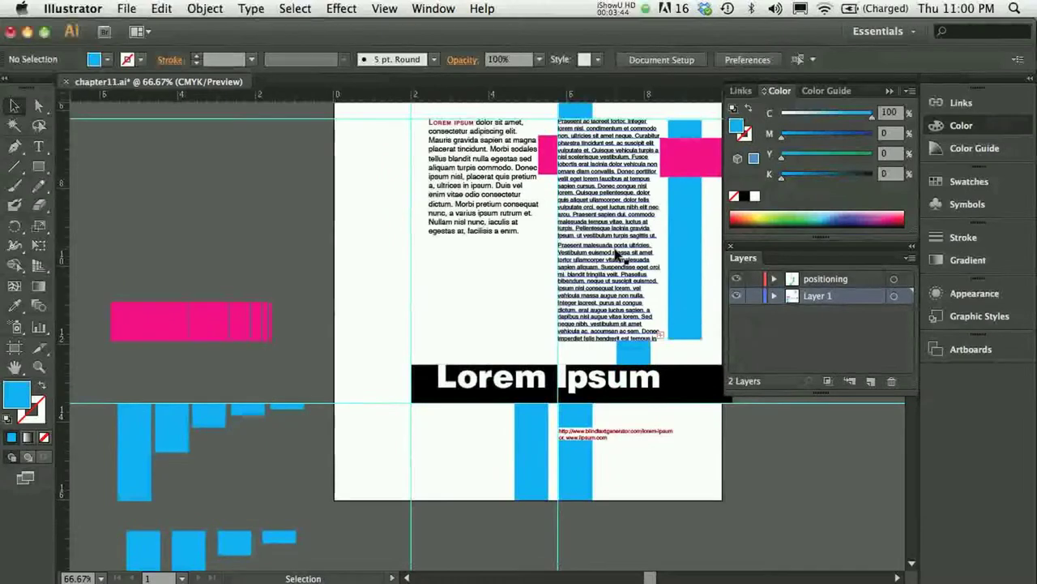
pyautogui.click(616, 254)
pyautogui.scroll(-2, 269, 446)
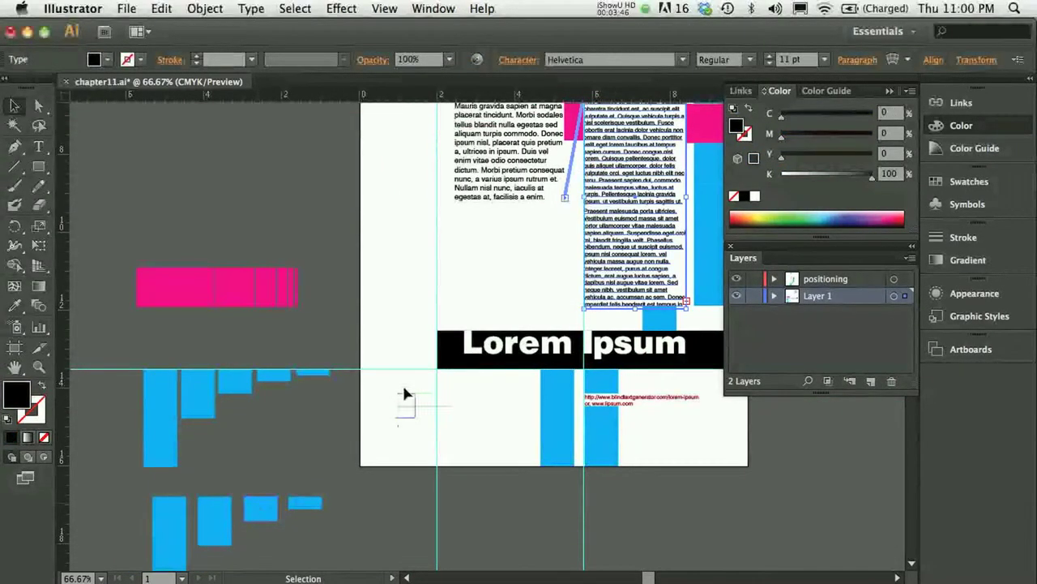
pyautogui.moveTo(603, 320); pyautogui.dragTo(615, 319)
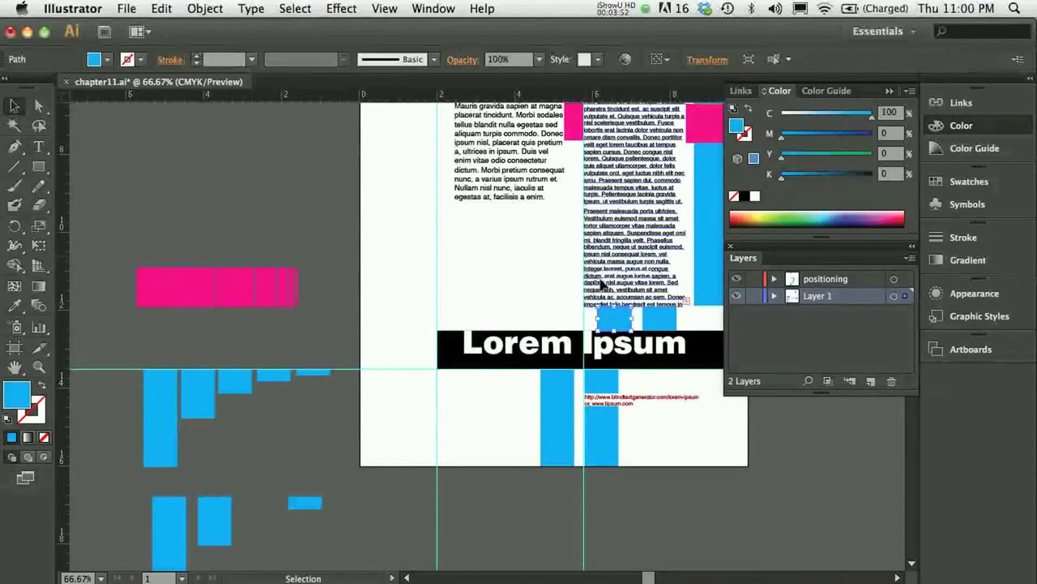
# Refit the right-column text frame's bottom above the banner and delete the stray small blue square
pyautogui.click(637, 307)
pyautogui.moveTo(637, 307); pyautogui.dragTo(637, 288)
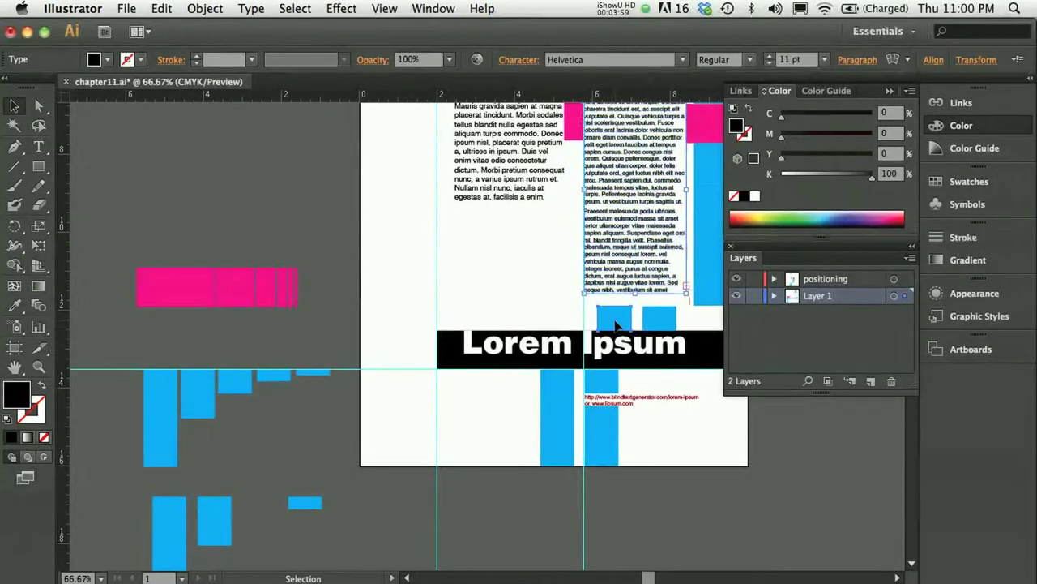
pyautogui.moveTo(635, 292); pyautogui.dragTo(637, 313)
pyautogui.click(612, 320)
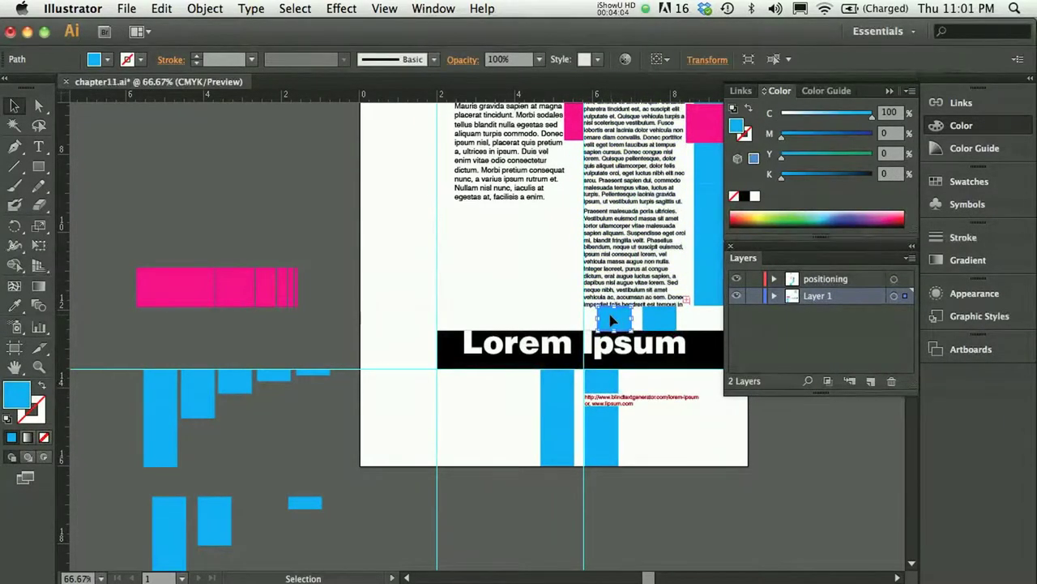
pyautogui.press('Delete')
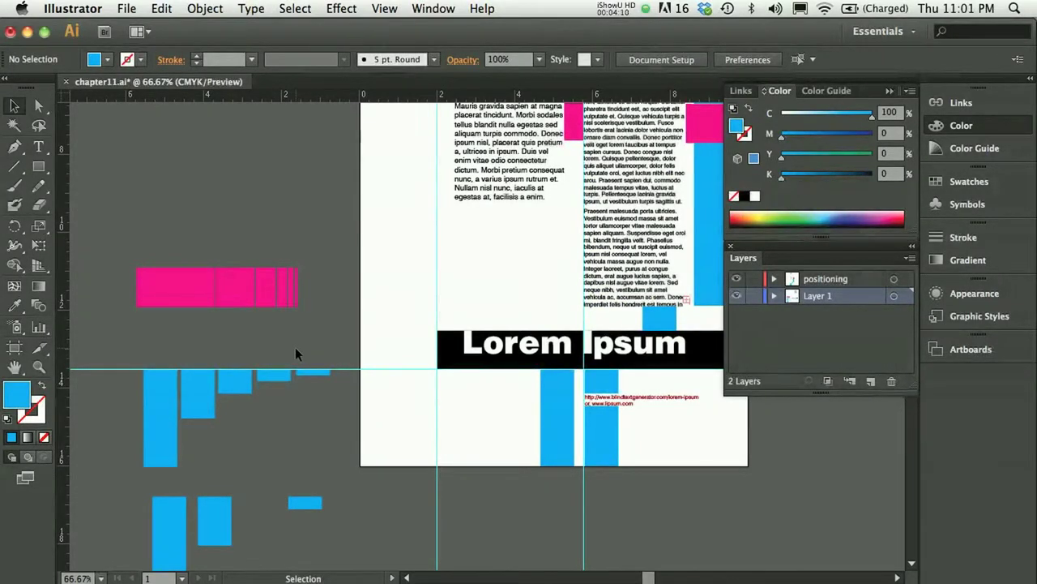
pyautogui.hscroll(1, 444, 340)
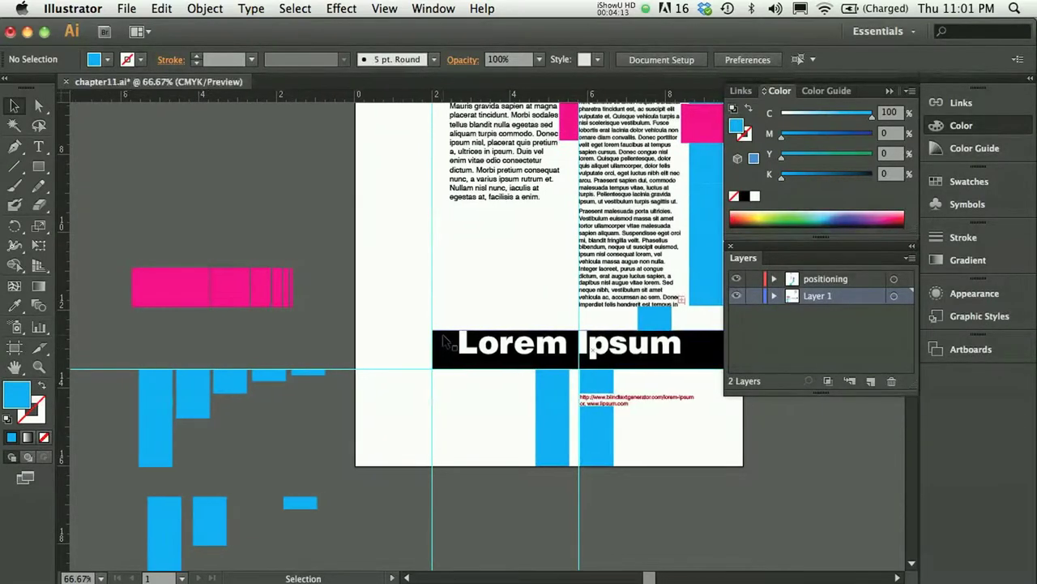
pyautogui.scroll(3, 444, 343)
pyautogui.hscroll(1, 444, 342)
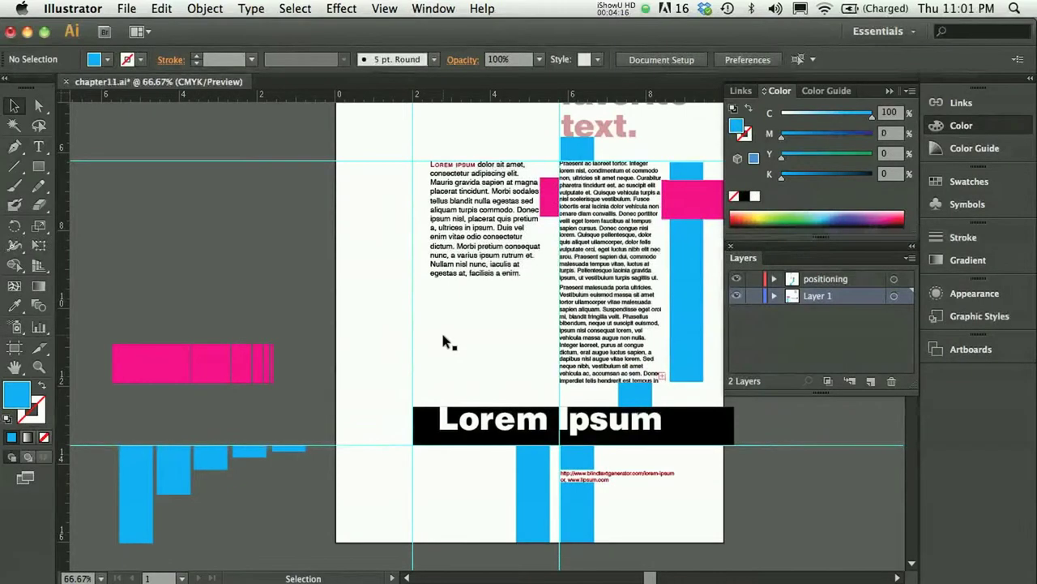
pyautogui.scroll(2, 443, 336)
pyautogui.hscroll(2, 444, 336)
pyautogui.scroll(1, 444, 336)
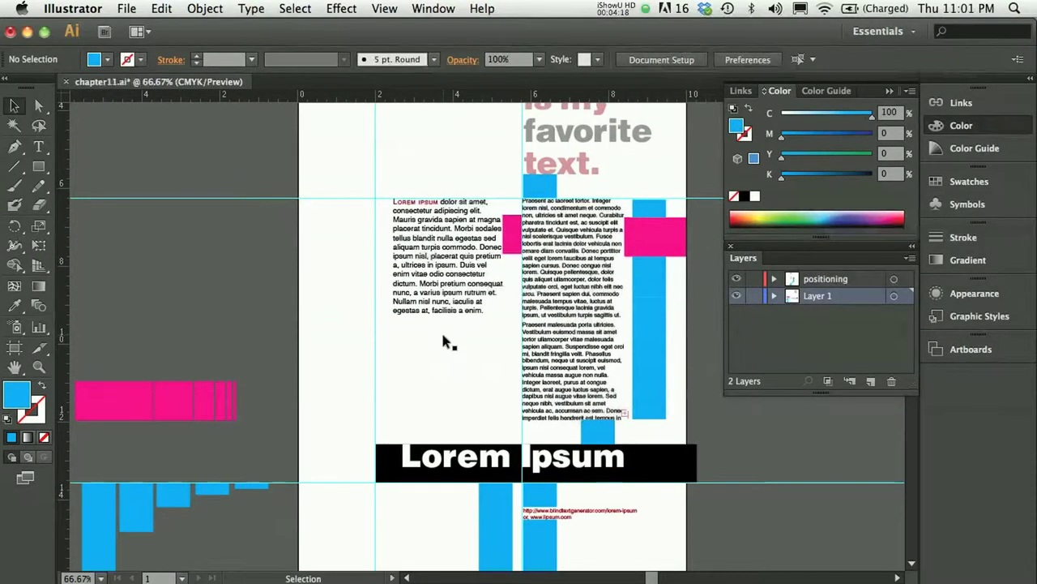
pyautogui.scroll(1, 444, 337)
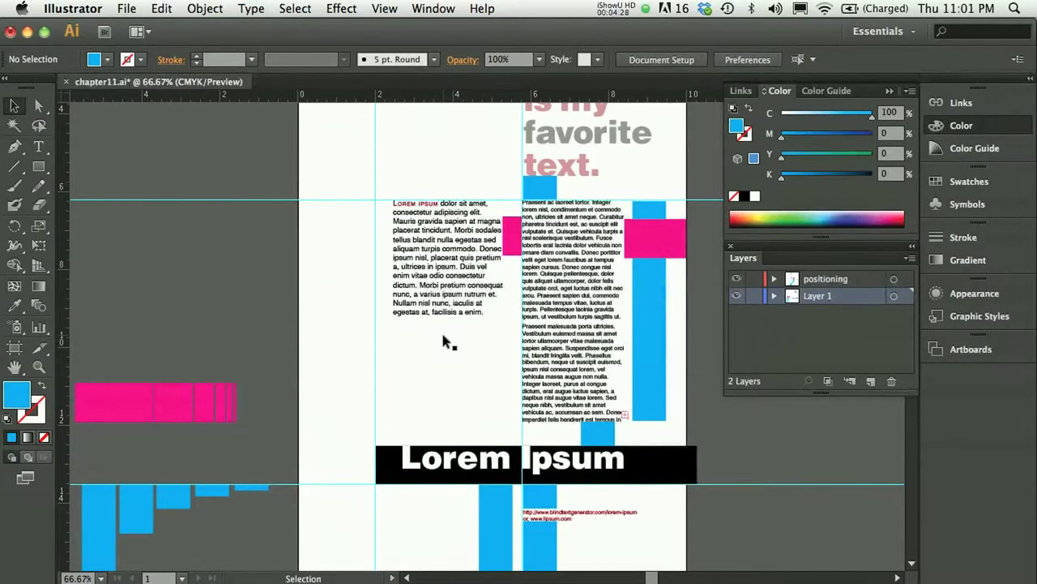
pyautogui.scroll(2, 468, 336)
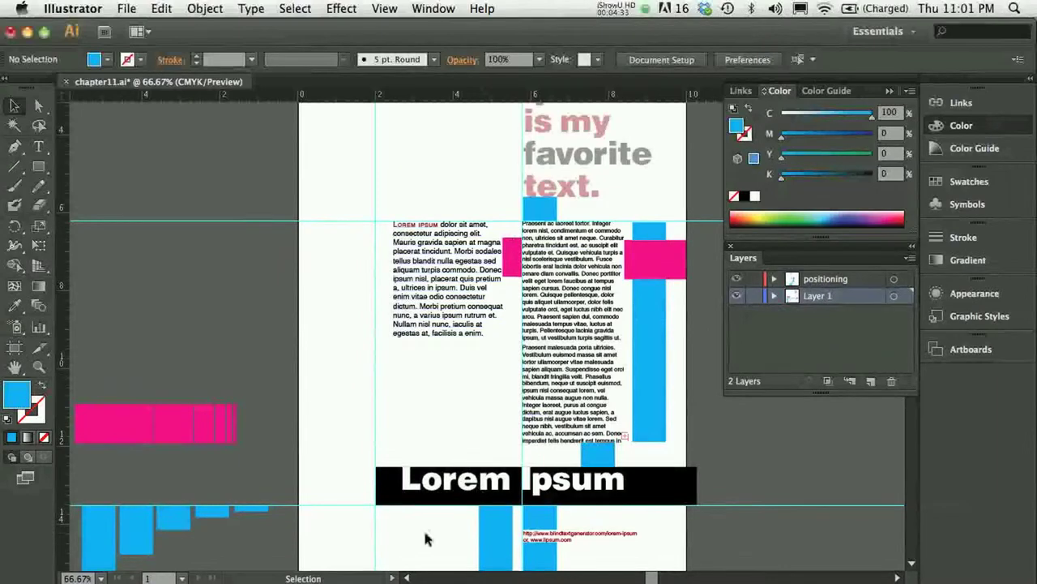
pyautogui.scroll(-5, 438, 348)
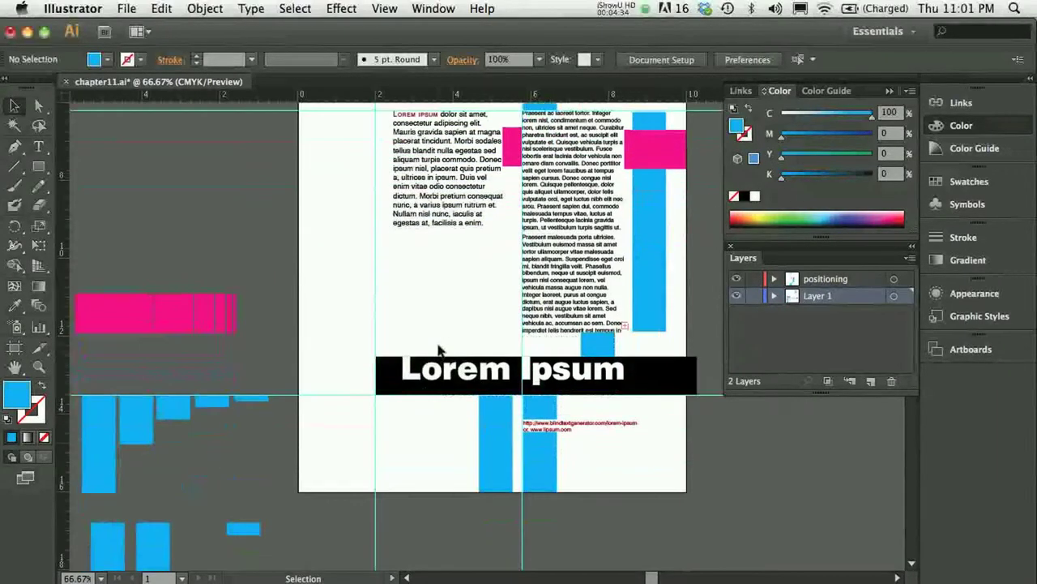
pyautogui.scroll(3, 437, 350)
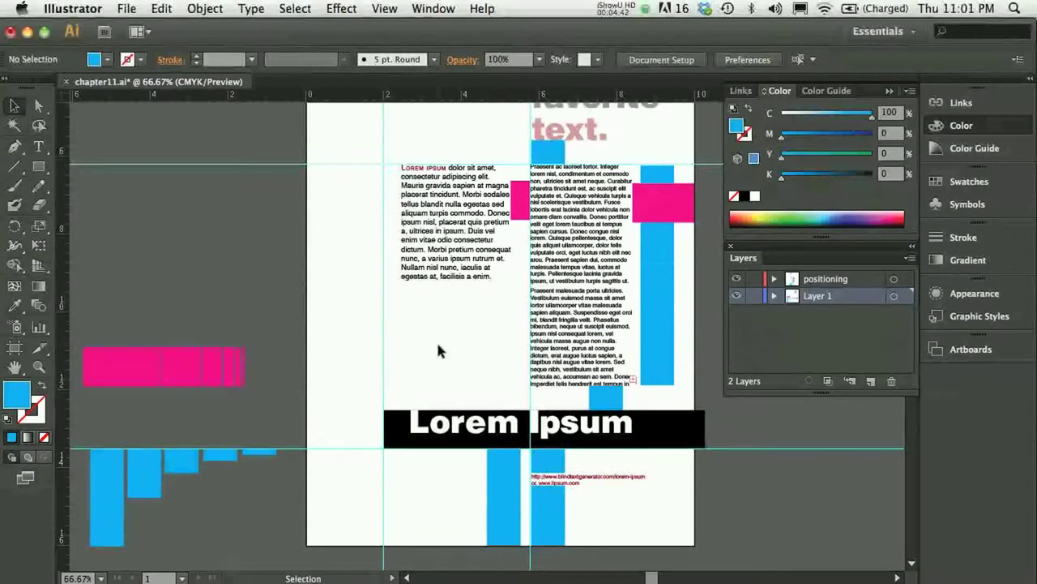
pyautogui.scroll(2, 437, 344)
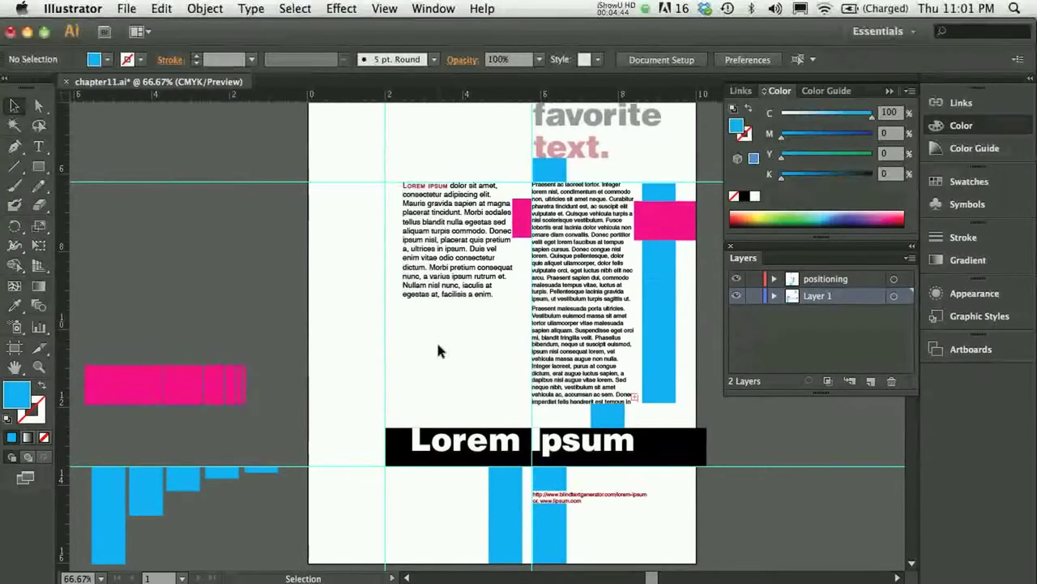
pyautogui.scroll(5, 438, 344)
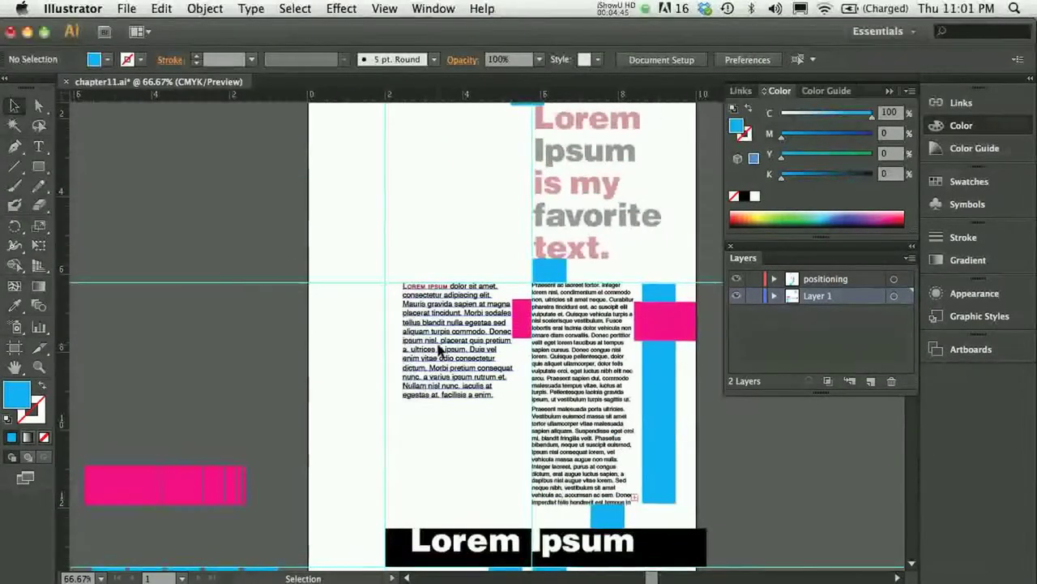
pyautogui.scroll(6, 437, 347)
pyautogui.scroll(-1, 439, 346)
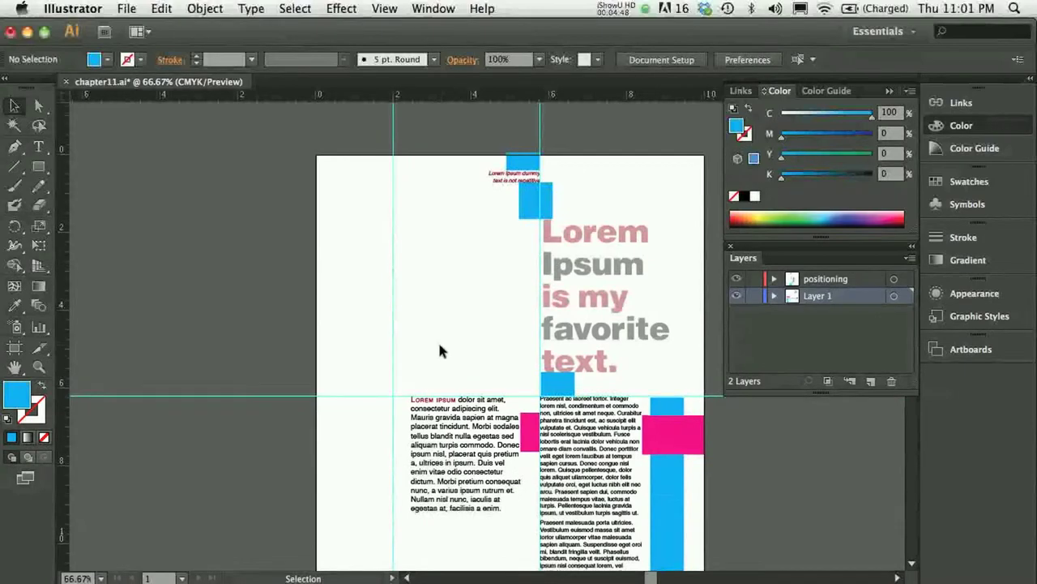